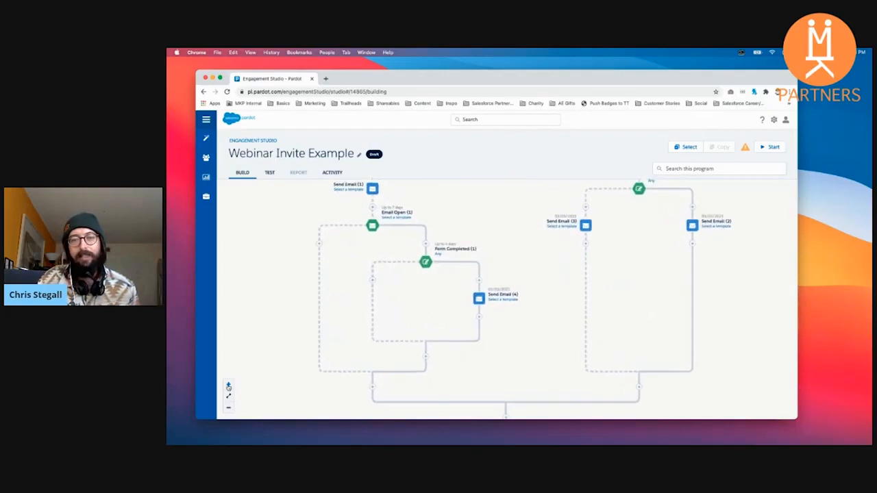
left_click(229, 386)
left_click(229, 386)
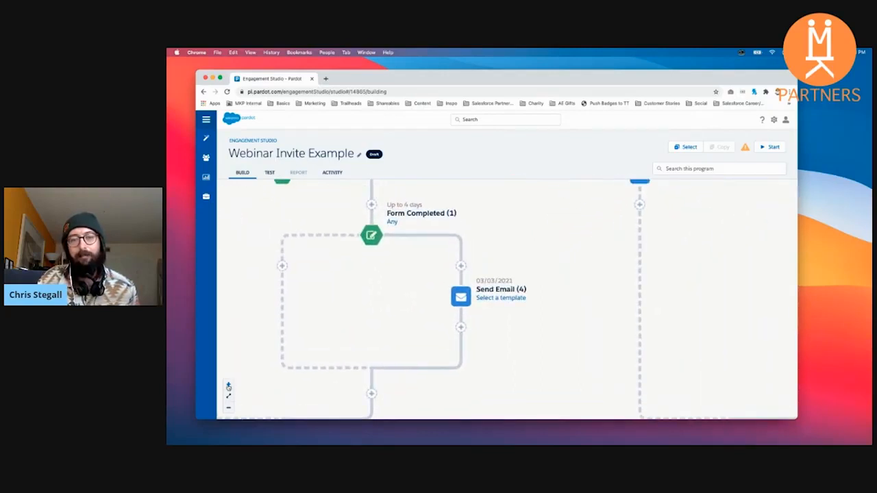
Step: Examine the Webinar Invite Example flow, from Start through the first Send Email and Email Open steps
left_click_drag(415, 196, 416, 353)
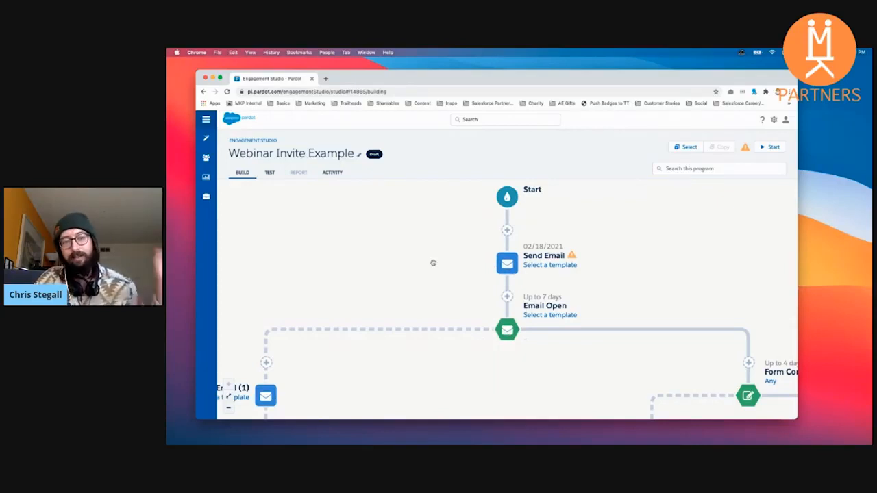
scroll(442, 260, "down", 1)
scroll(443, 260, "down", 1)
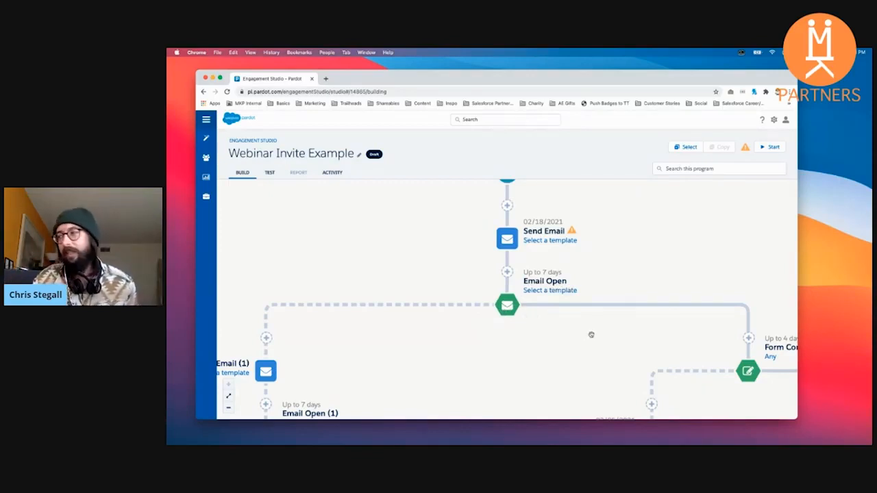
scroll(595, 336, "up", 1)
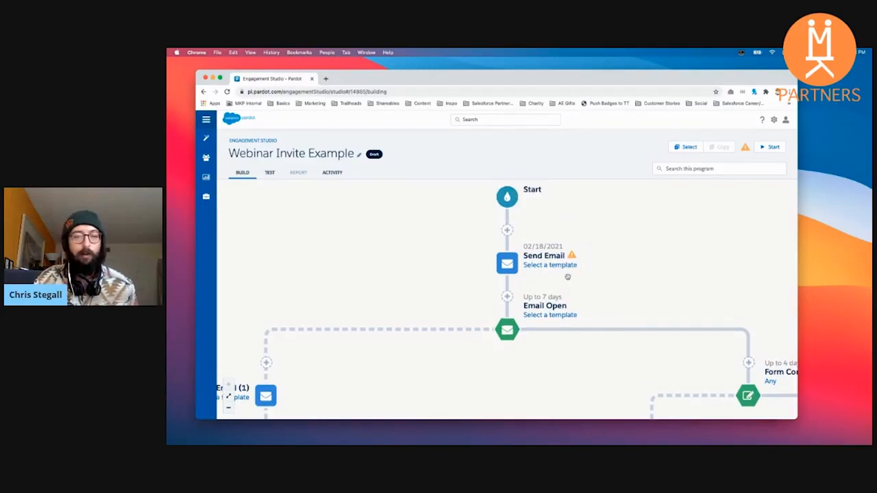
scroll(620, 288, "down", 1)
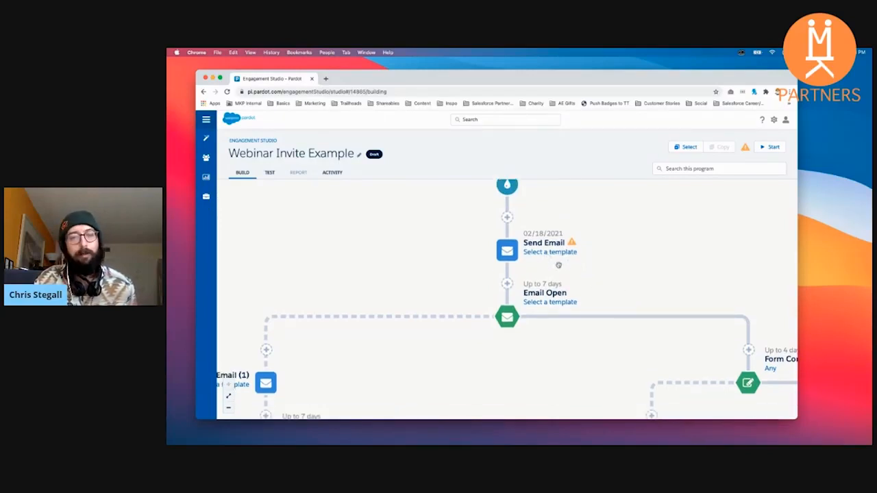
scroll(618, 275, "down", 1)
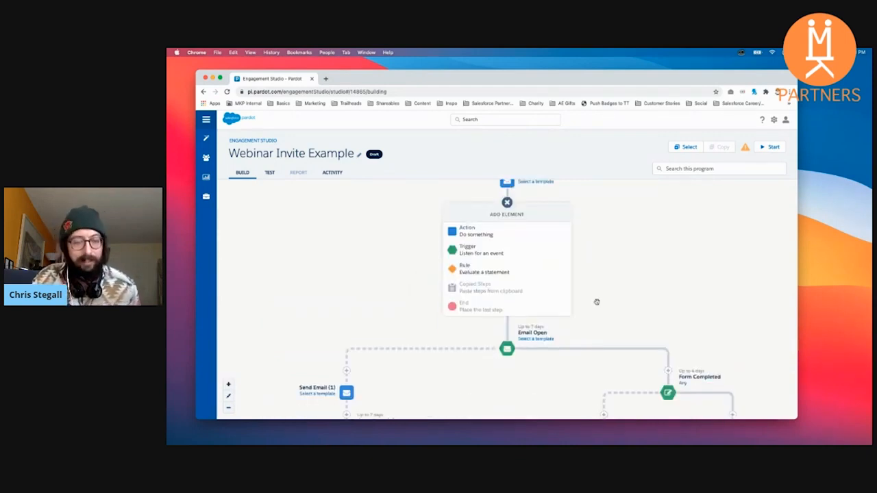
Step: Enlarge the page and widen the browser window to give the program canvas more room
key("super+equal")
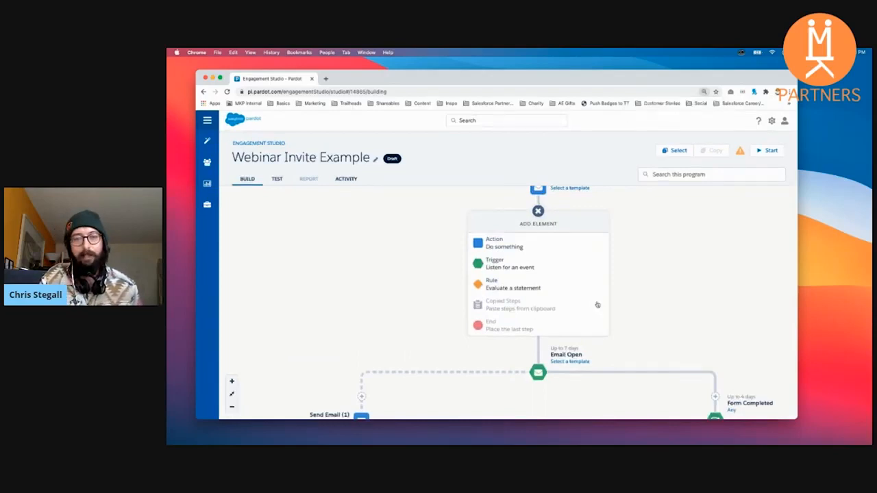
key("super+equal")
key("super+equal")
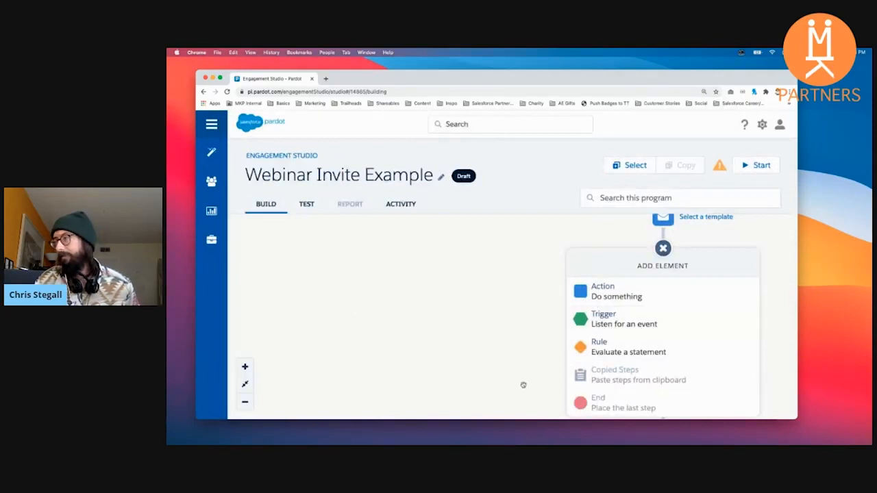
left_click_drag(706, 79, 651, 67)
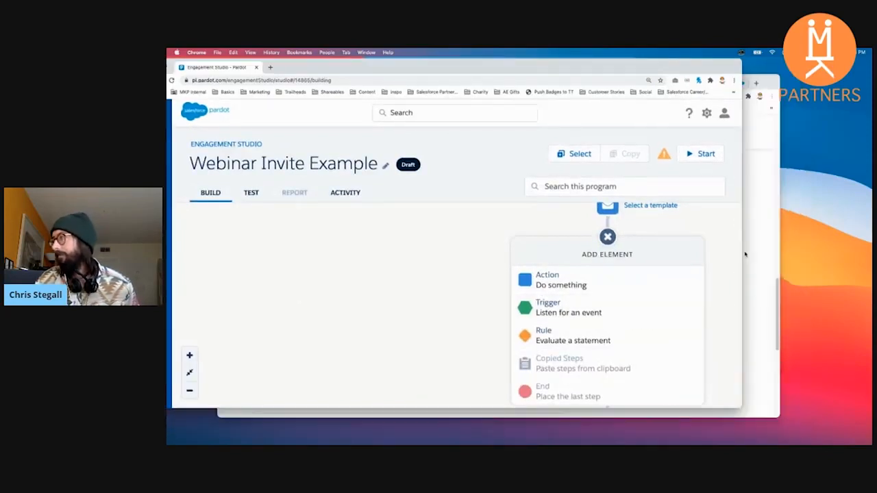
left_click_drag(742, 252, 841, 253)
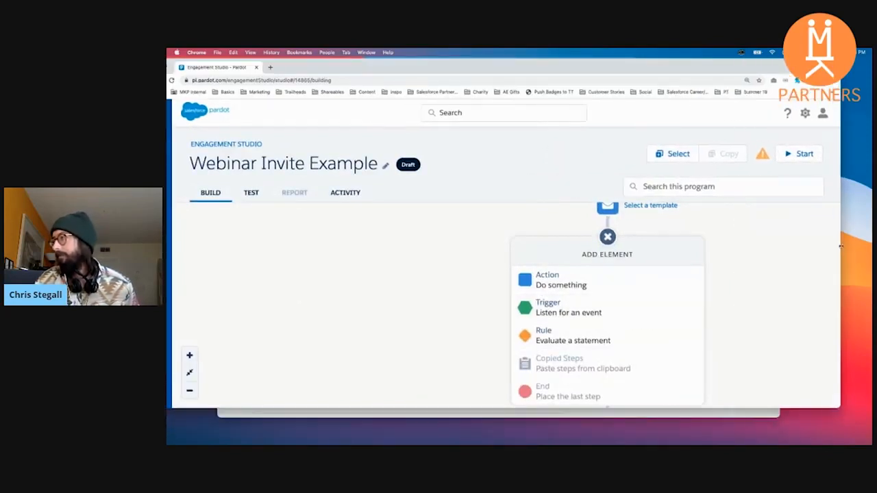
Step: Start a new action after the first Send Email step, searching for "email" and choosing Send Email
left_click(584, 285)
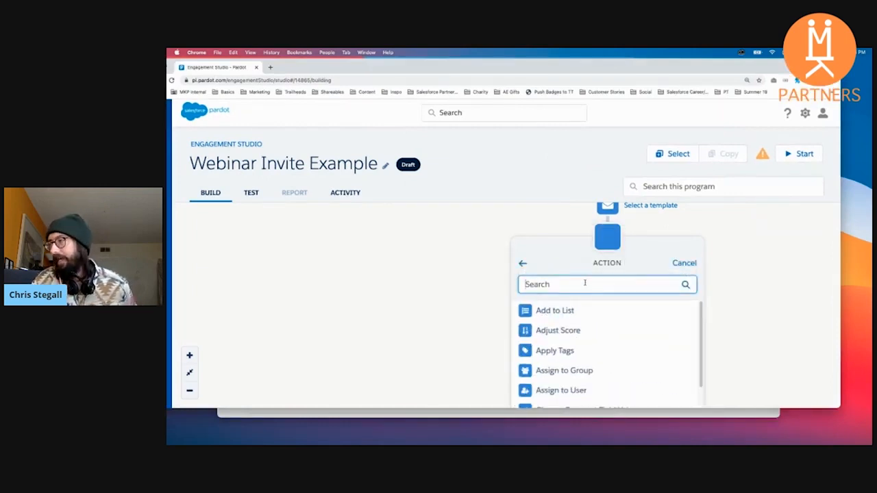
scroll(599, 329, "down", 3)
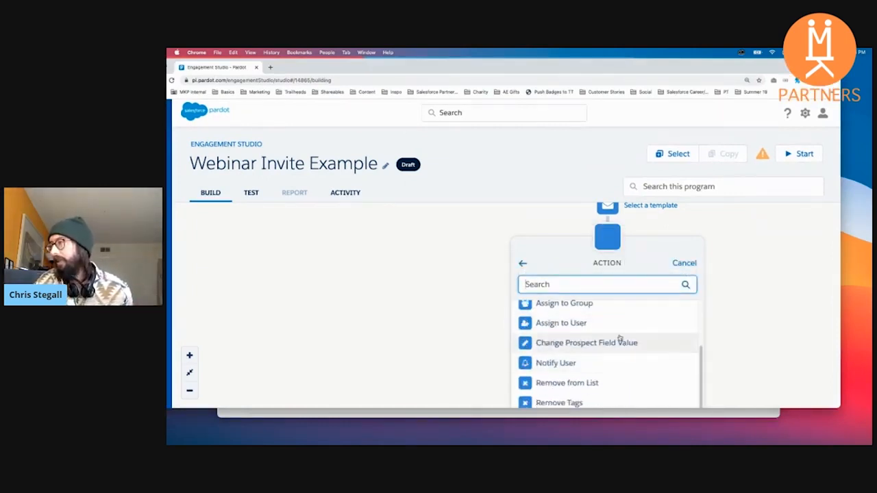
scroll(614, 339, "up", 3)
type("email")
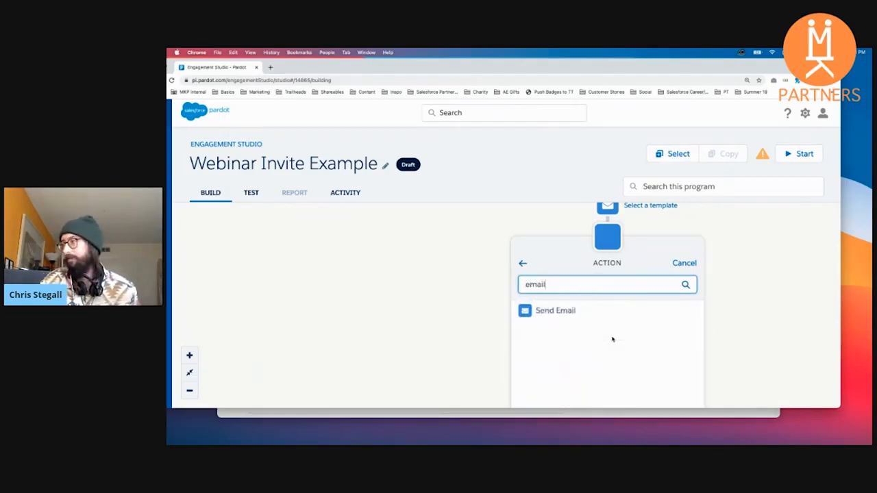
left_click(556, 310)
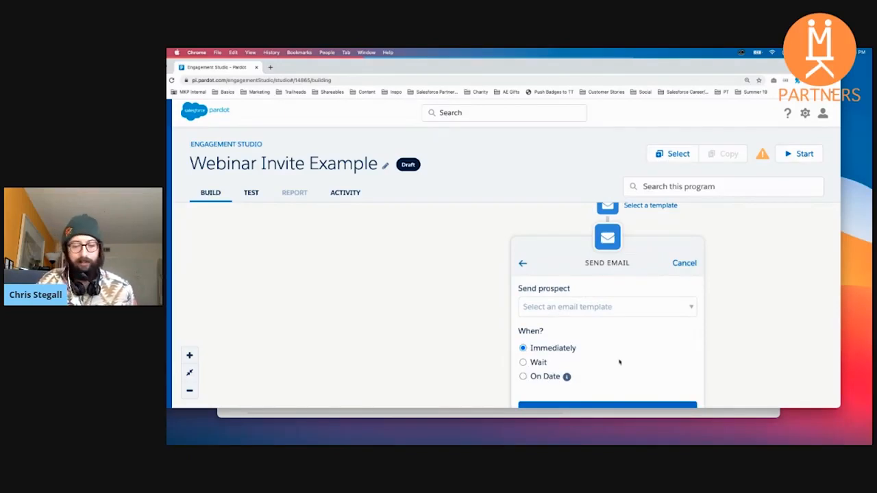
Step: Try the On Date timing and a 3-day Wait for the new Send Email action, and back out to the element types
key("super+minus")
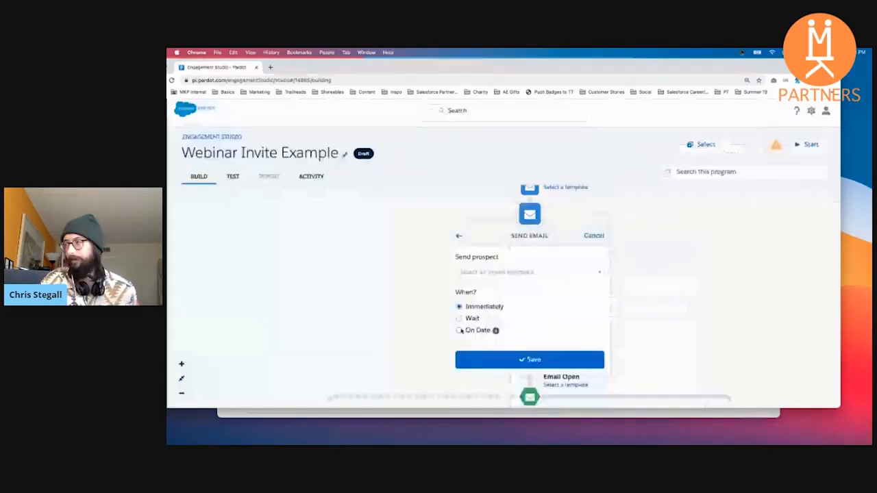
left_click(460, 331)
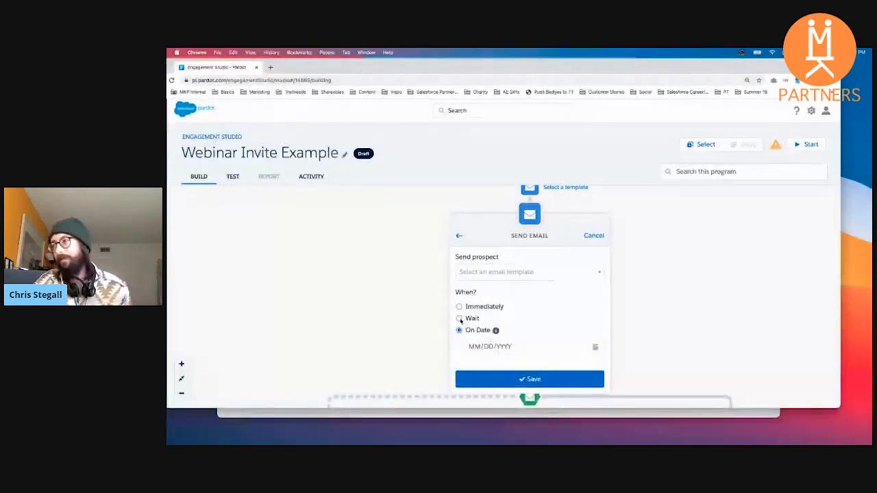
left_click(459, 319)
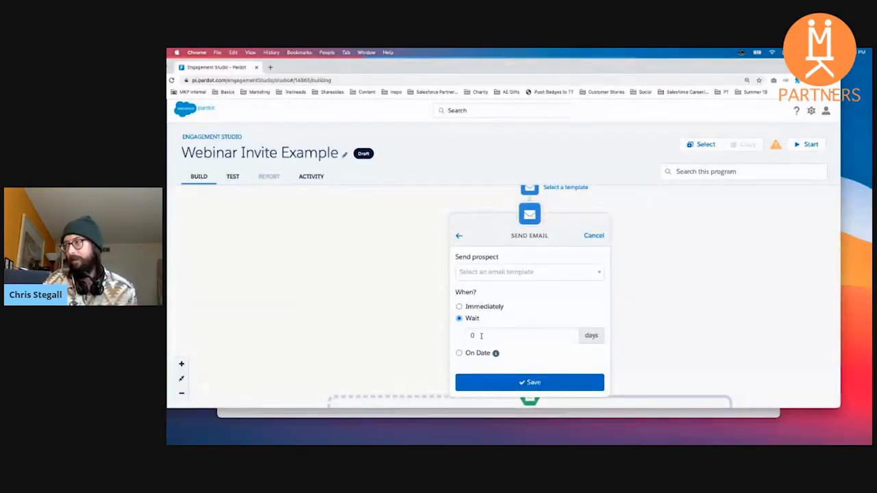
left_click(485, 335)
type("3")
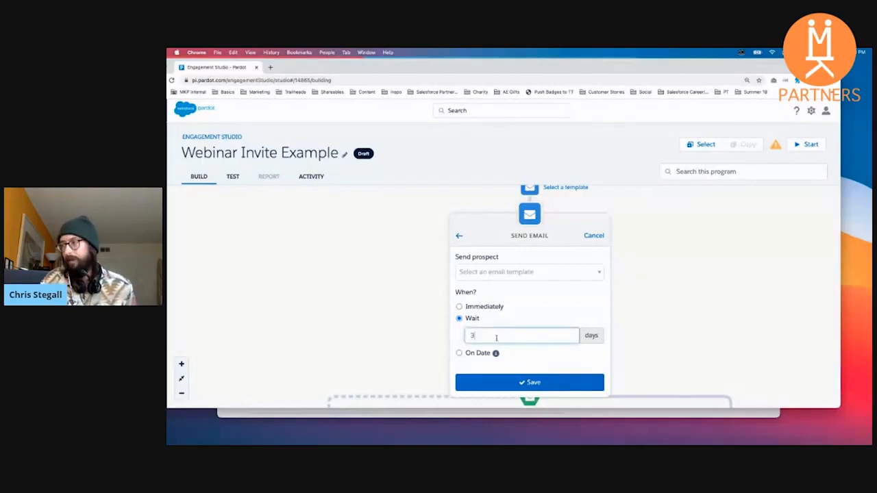
scroll(653, 337, "up", 1)
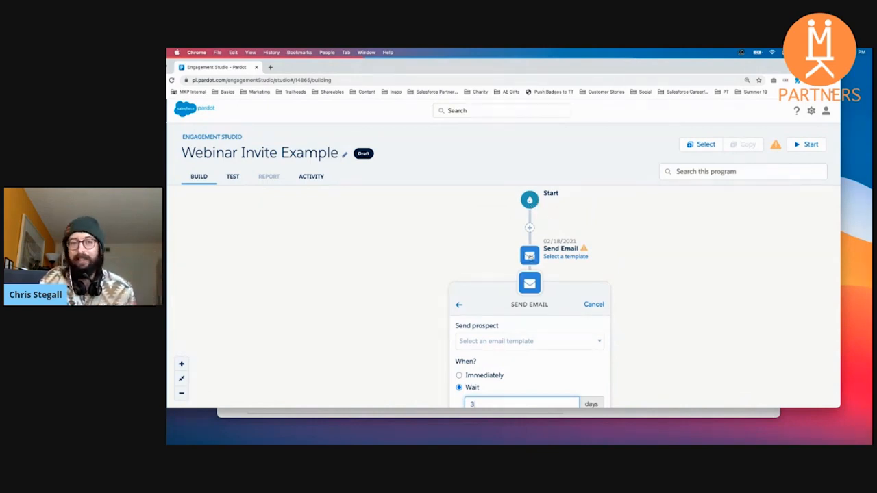
scroll(622, 249, "down", 3)
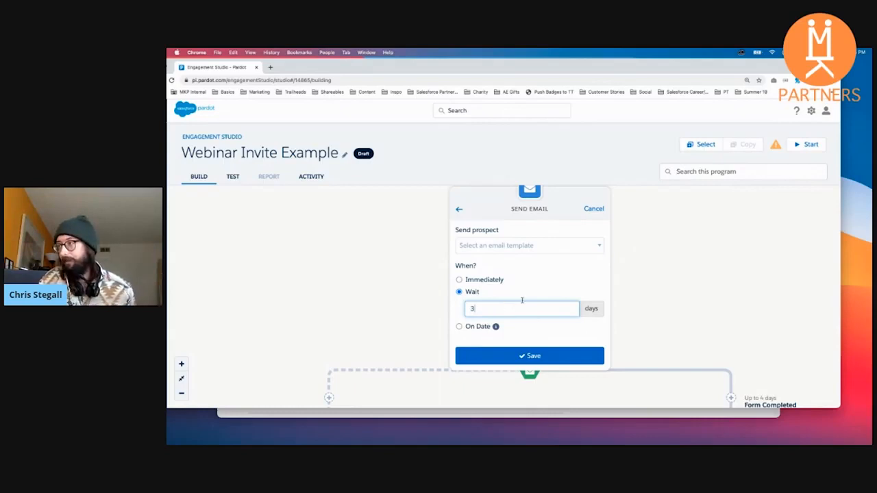
left_click(460, 211)
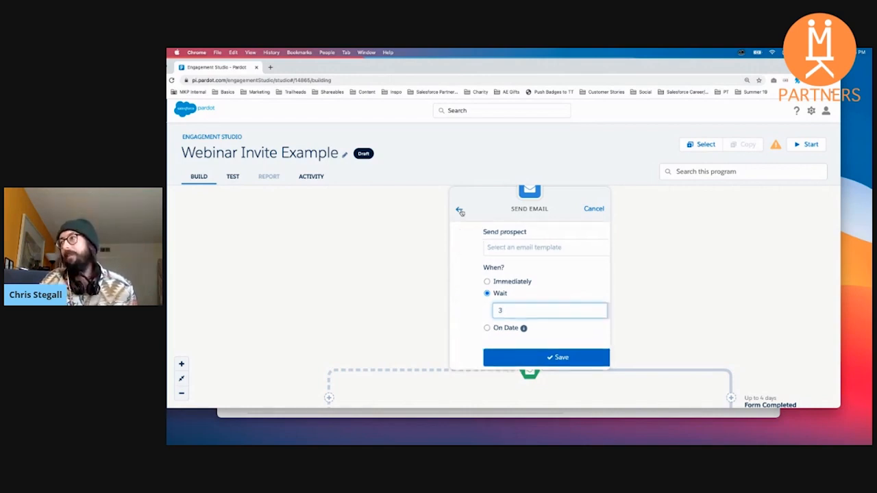
left_click(461, 212)
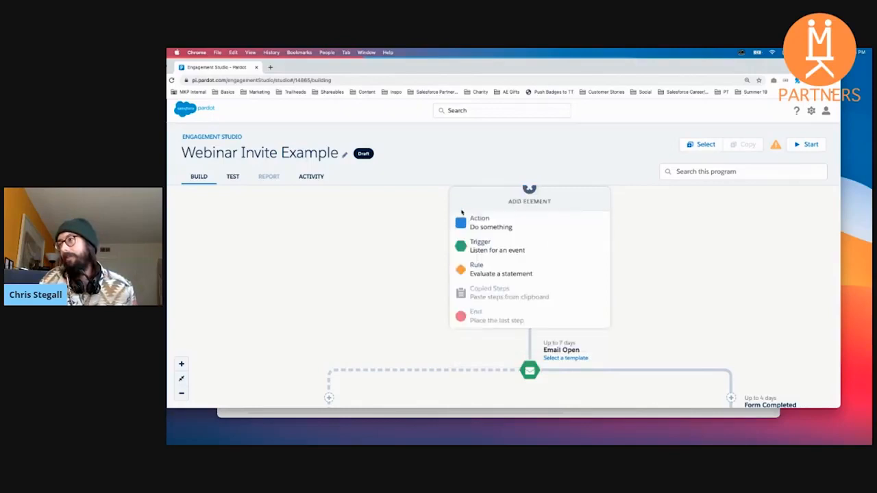
Step: Start an Email Open trigger after the first Send Email step, evaluated up to a maximum of 5 days
left_click(485, 248)
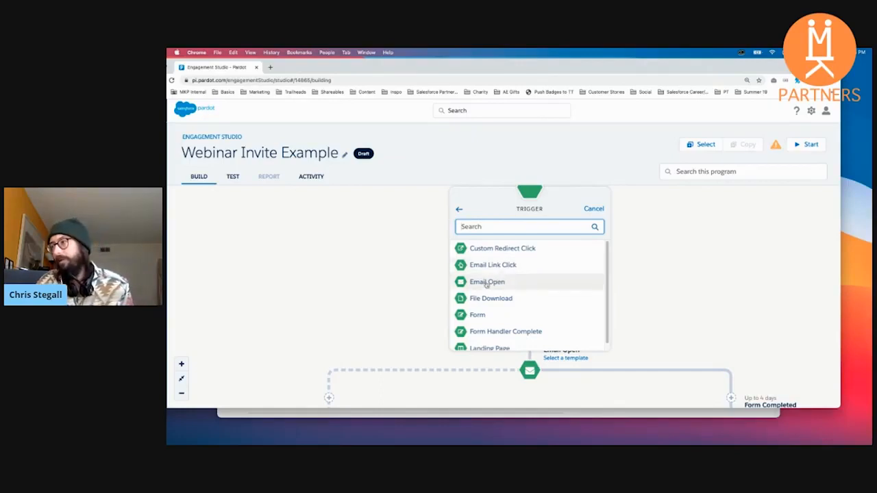
left_click(487, 283)
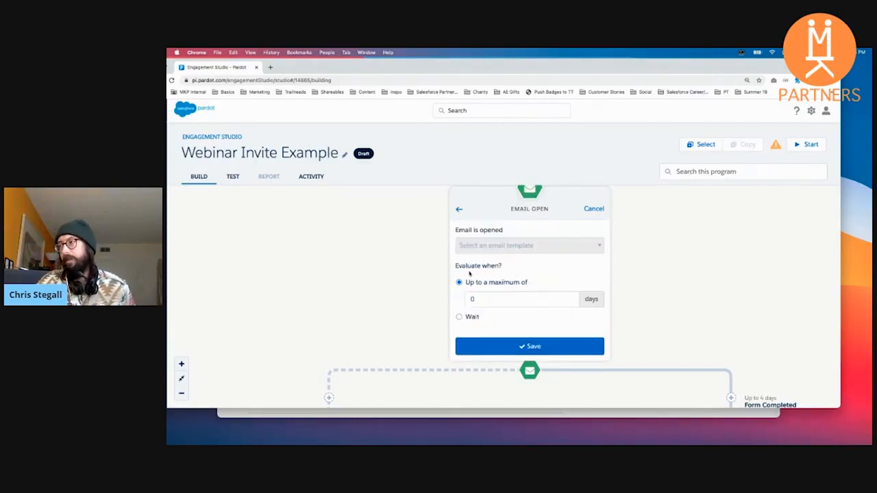
left_click_drag(463, 269, 505, 267)
left_click(514, 272)
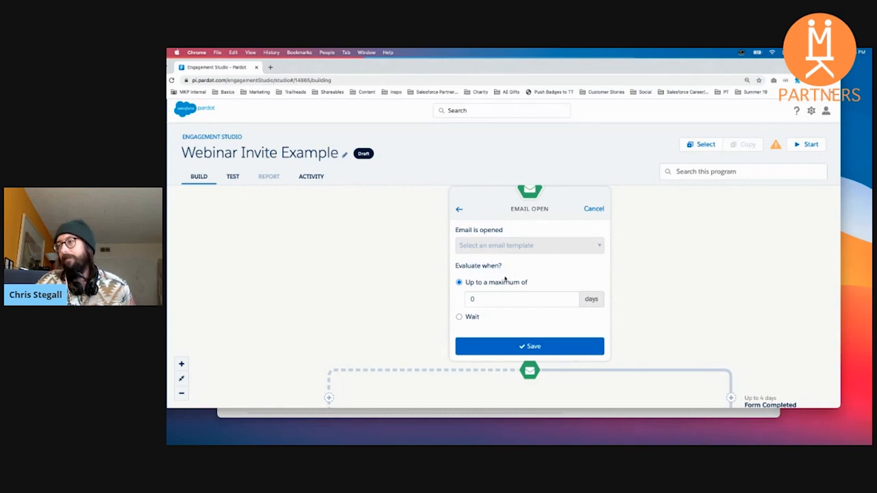
left_click(496, 300)
key("BackSpace")
type("5")
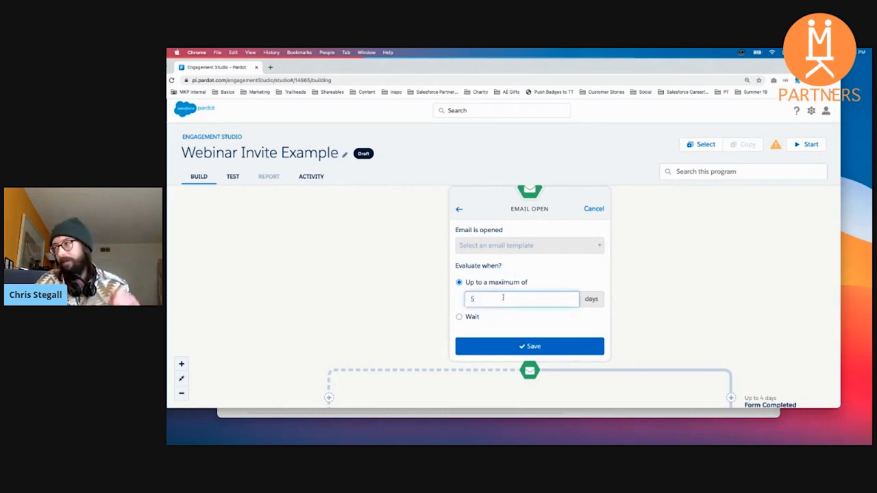
scroll(567, 287, "up", 2)
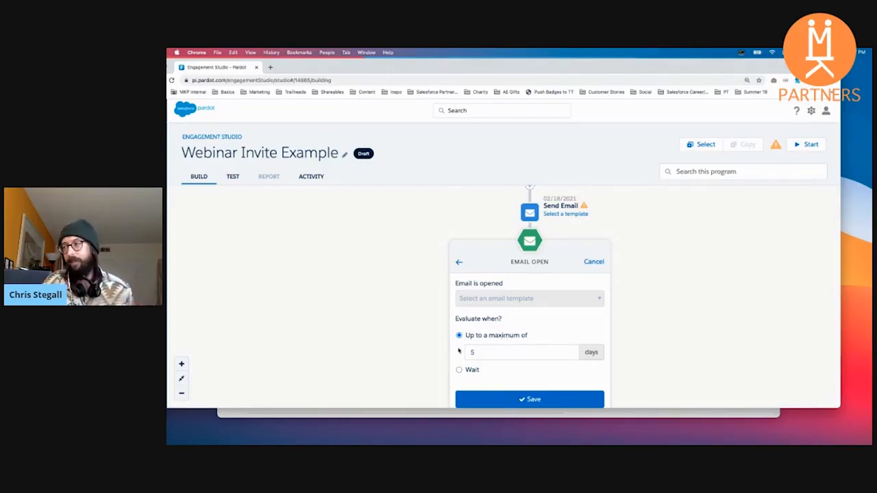
Step: Compare the Wait and maximum-days evaluation options of the Email Open trigger, and back out to the element types
left_click(459, 370)
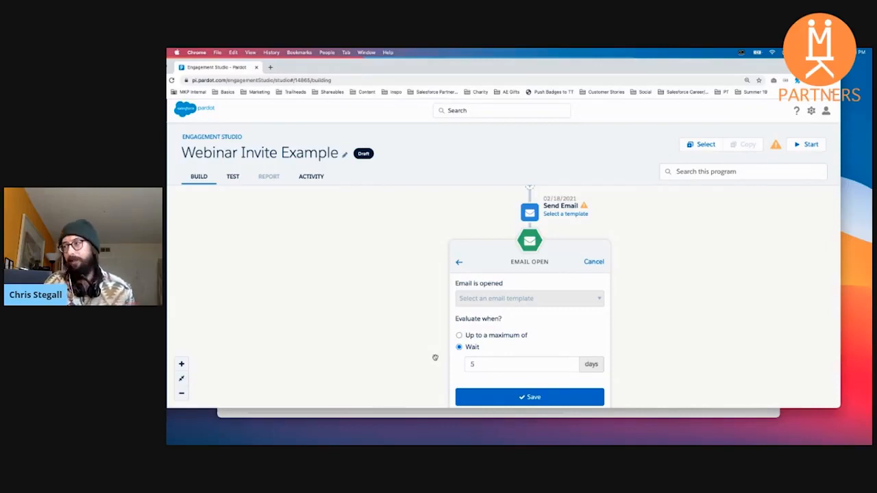
left_click(473, 339)
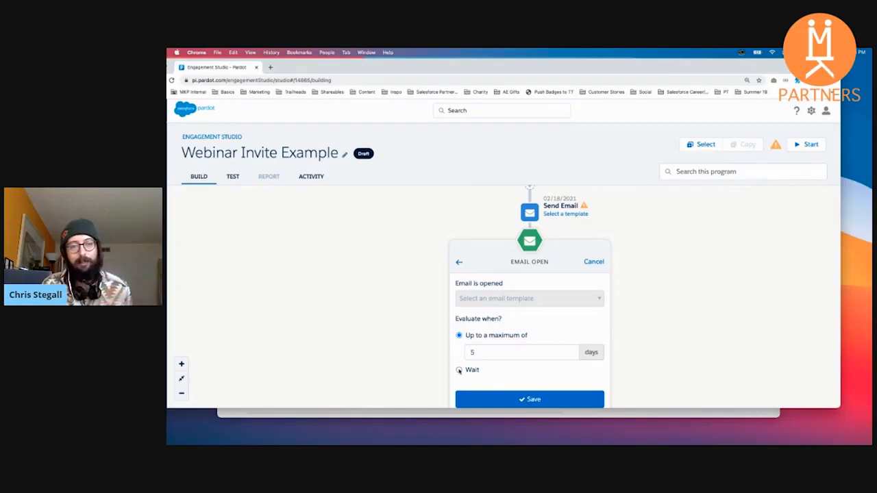
left_click(459, 370)
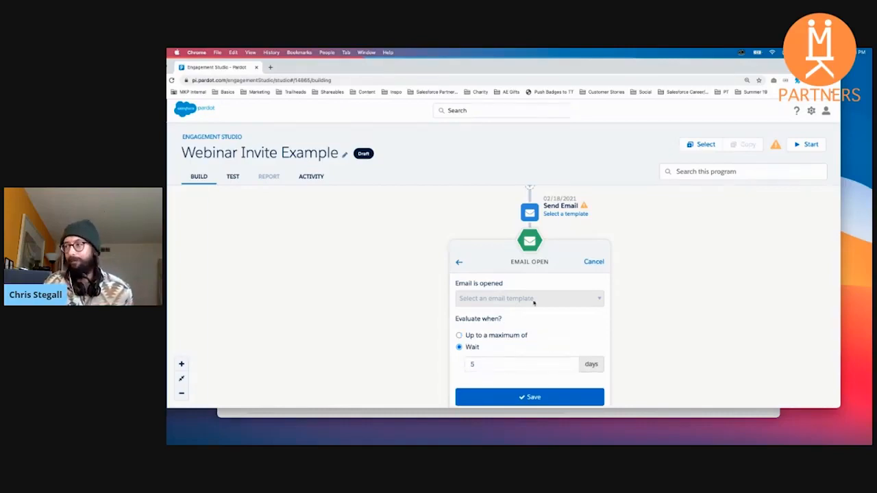
left_click(459, 262)
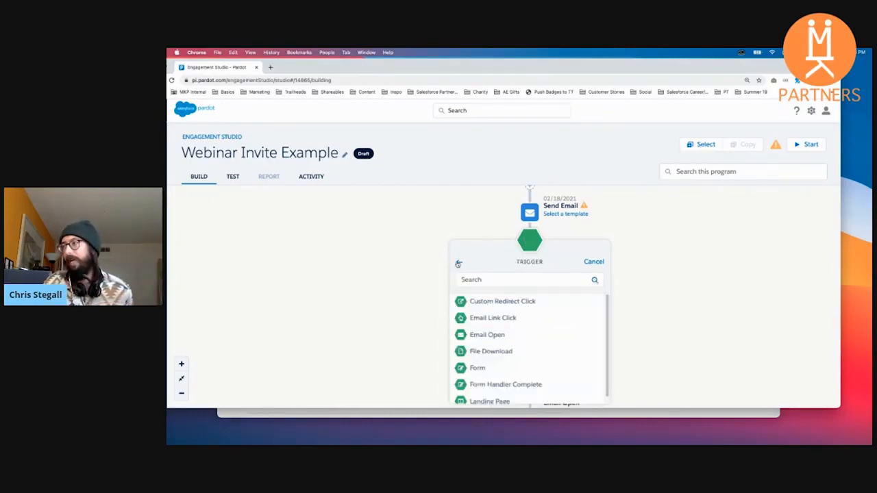
left_click(459, 263)
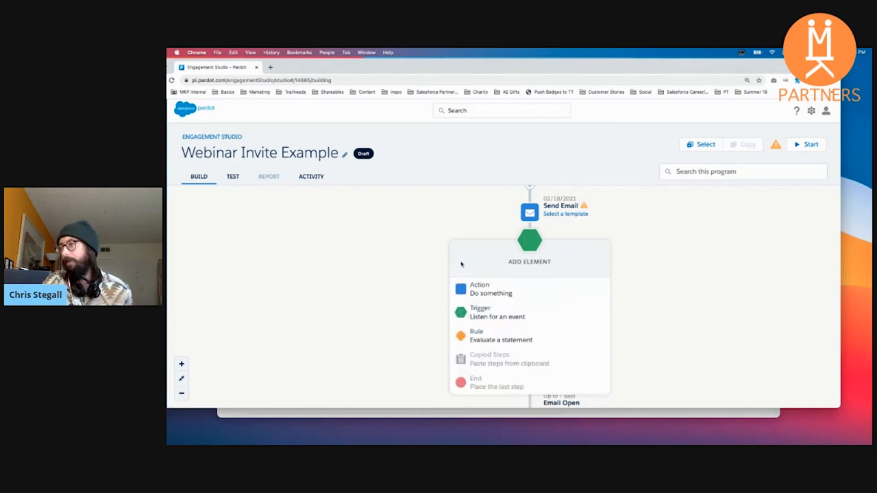
Step: Start a Score rule after the first Send Email step for a prospect score greater than 50
left_click(476, 327)
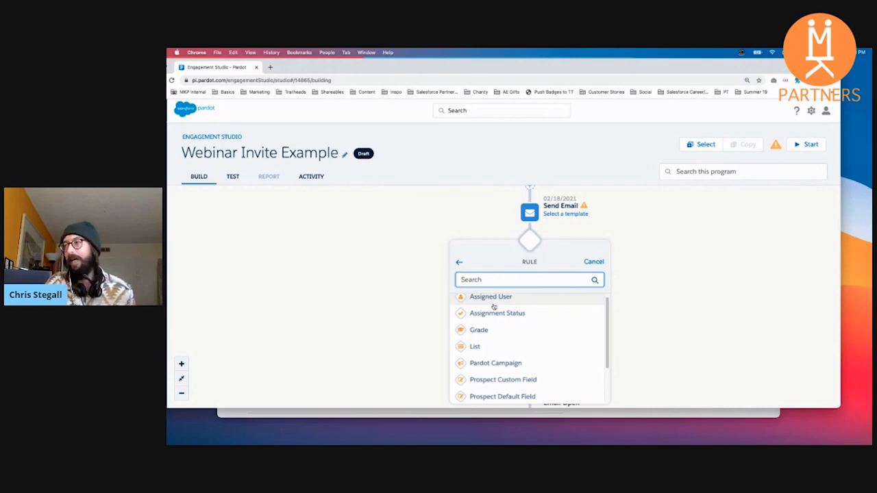
scroll(555, 332, "up", 1)
scroll(556, 332, "down", 2)
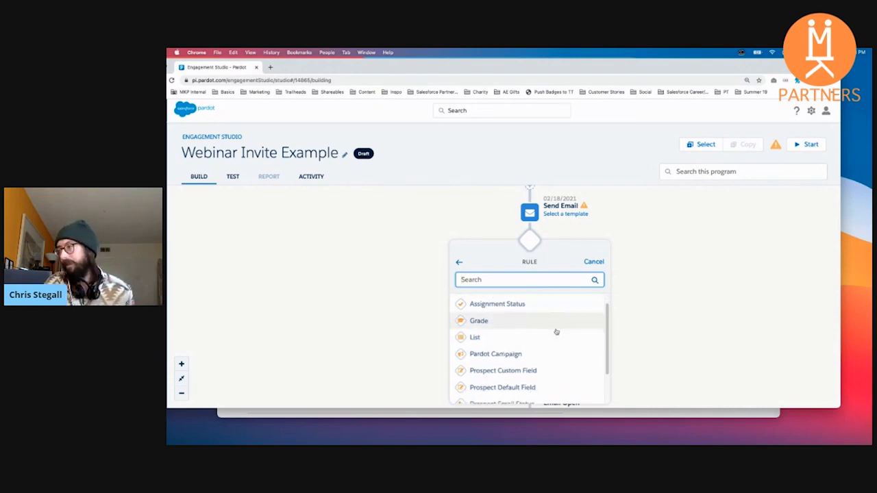
scroll(557, 332, "down", 3)
left_click(481, 394)
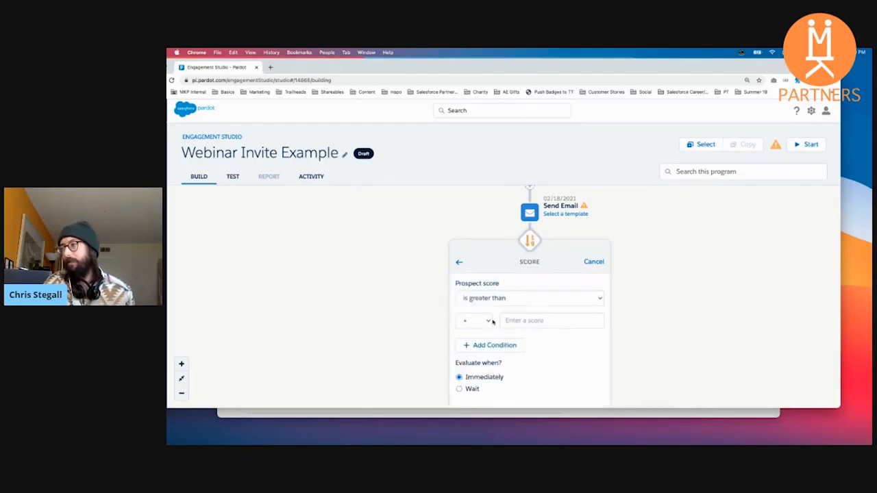
left_click(515, 320)
type("50")
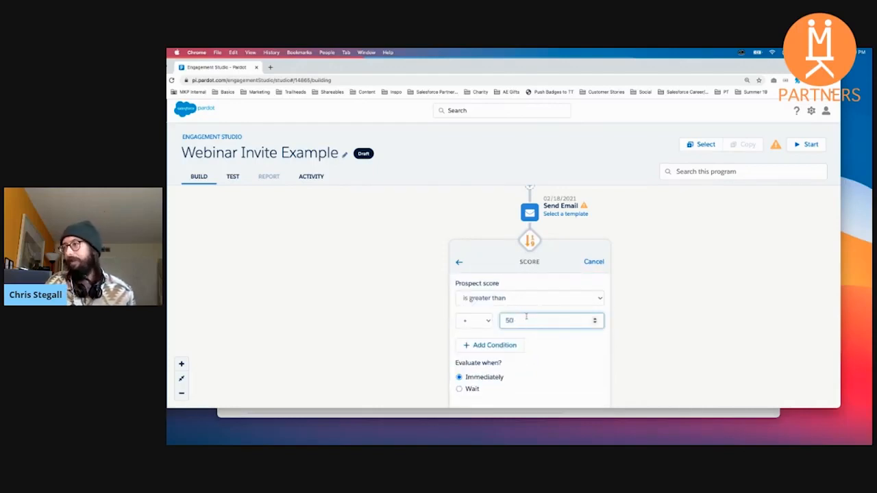
Step: Switch the Score rule's evaluation to Wait, and discard the unsaved new element
scroll(607, 330, "down", 1)
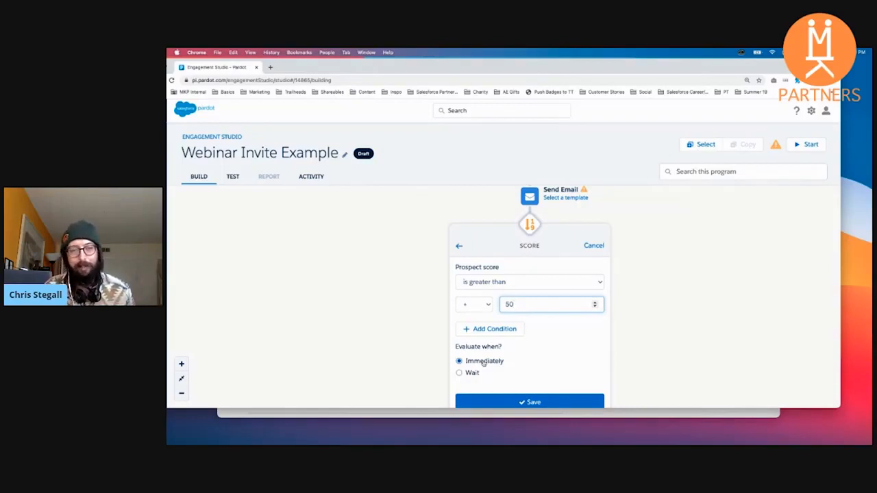
left_click(459, 373)
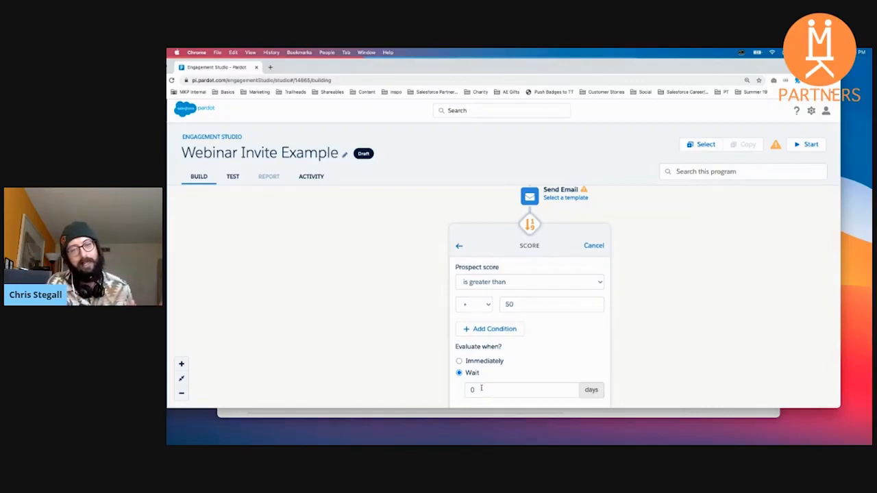
left_click(460, 246)
left_click(459, 245)
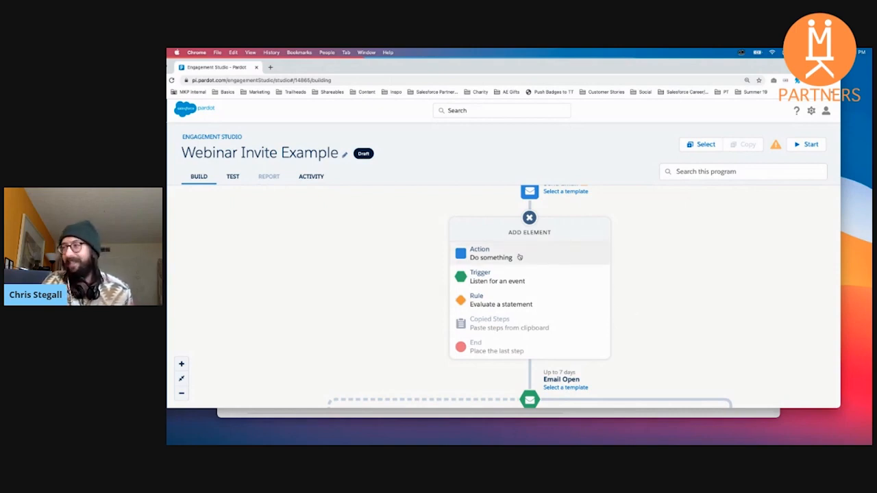
left_click(514, 256)
left_click(420, 272)
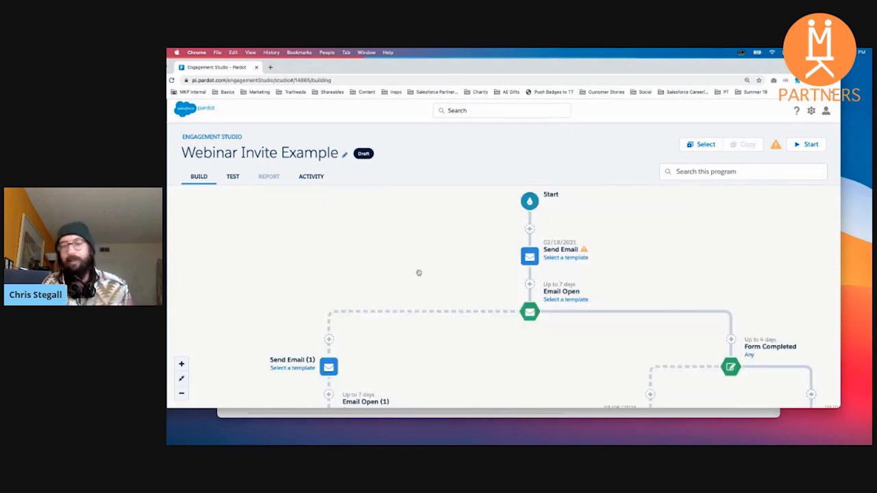